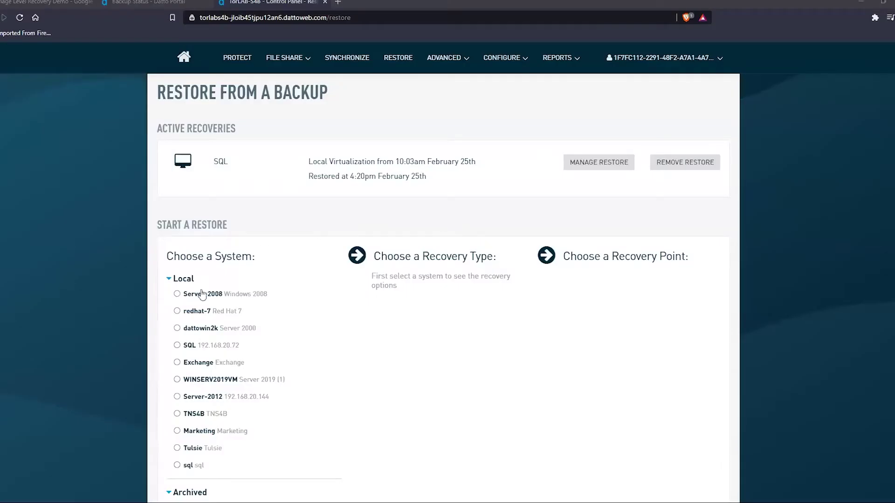
Start a Virtualize via Hypervisor restore of Server-2008 using the LargeESXi hypervisor
{"action": "left_click", "coordinate": [201, 295]}
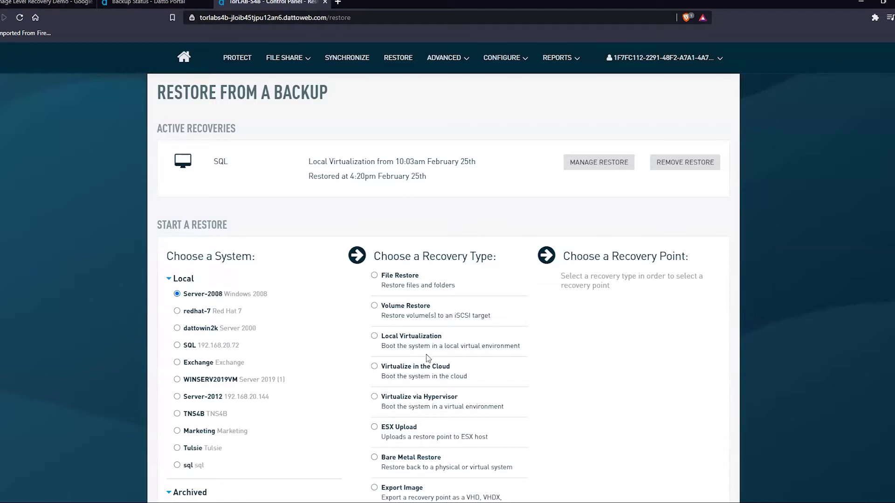
{"action": "left_click", "coordinate": [423, 399]}
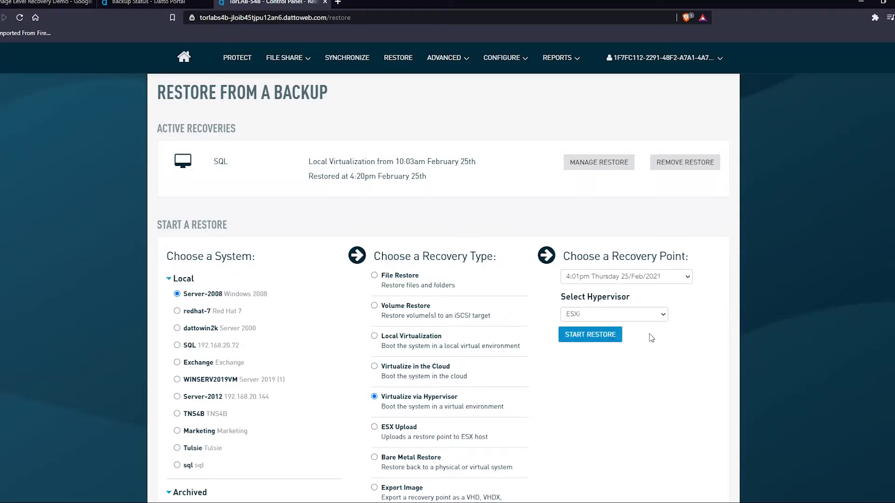
{"action": "left_click", "coordinate": [644, 316]}
{"action": "left_click", "coordinate": [613, 336]}
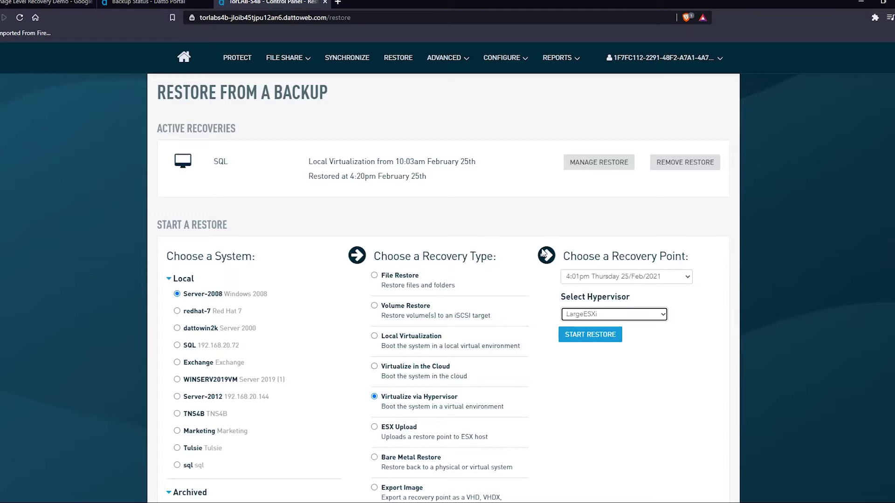
{"action": "left_click", "coordinate": [595, 335]}
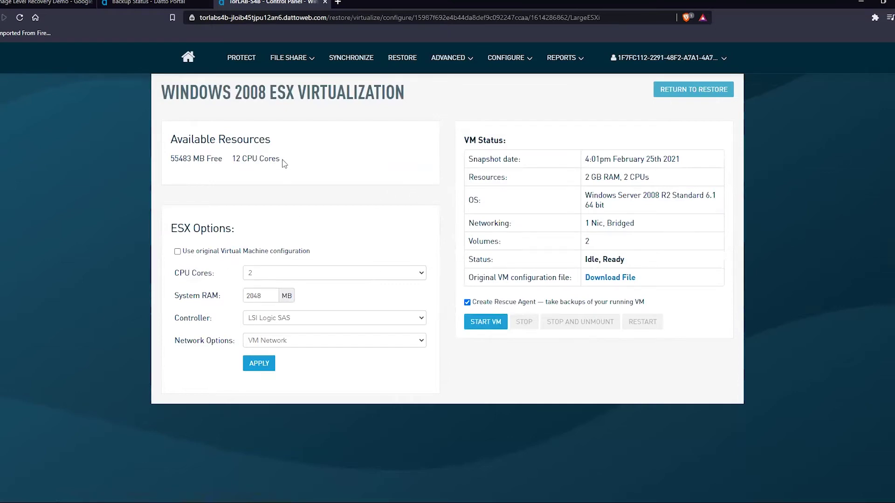
Give the Server-2008 VM 4 CPU cores and 4096 MB RAM, with Create Rescue Agent unchecked
{"action": "left_click_drag", "start_coordinate": [283, 163], "coordinate": [162, 156]}
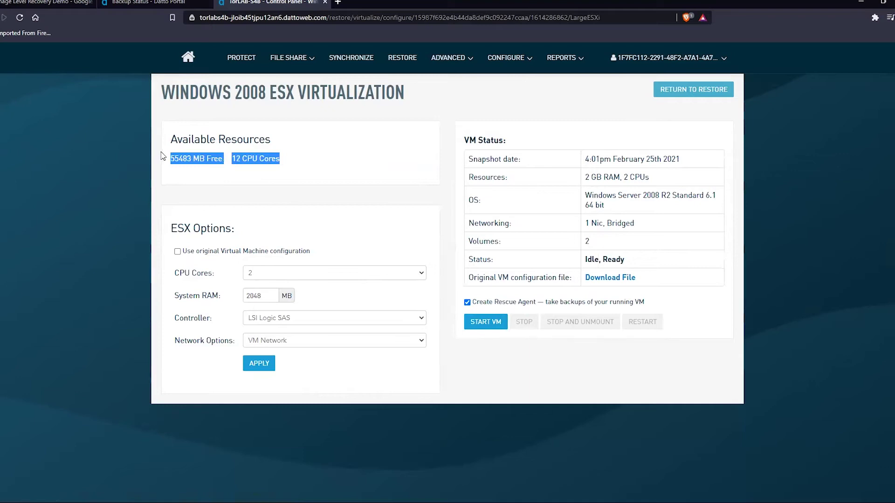
{"action": "left_click", "coordinate": [278, 275]}
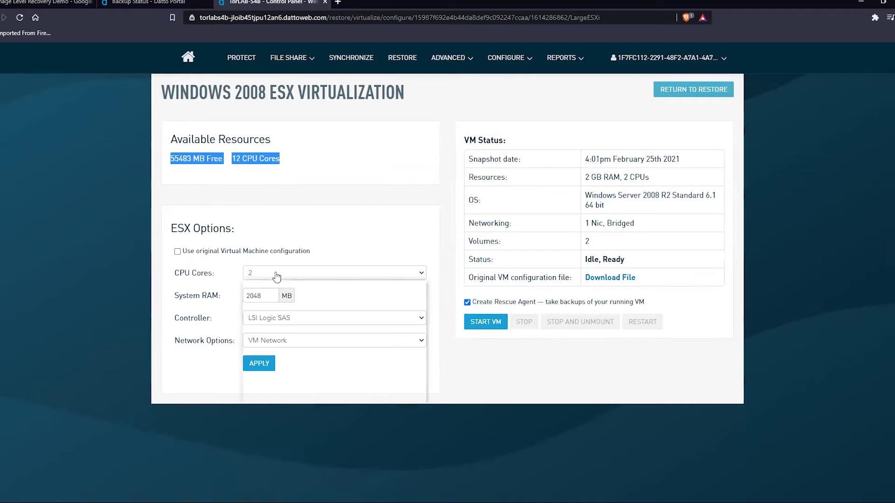
{"action": "left_click", "coordinate": [267, 319]}
{"action": "key", "text": "Tab"}
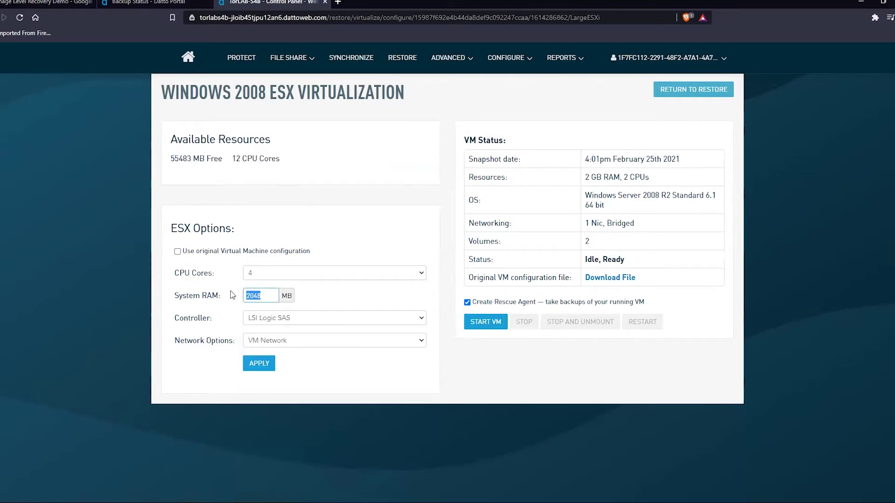
{"action": "type", "text": "4096"}
{"action": "left_click", "coordinate": [467, 302]}
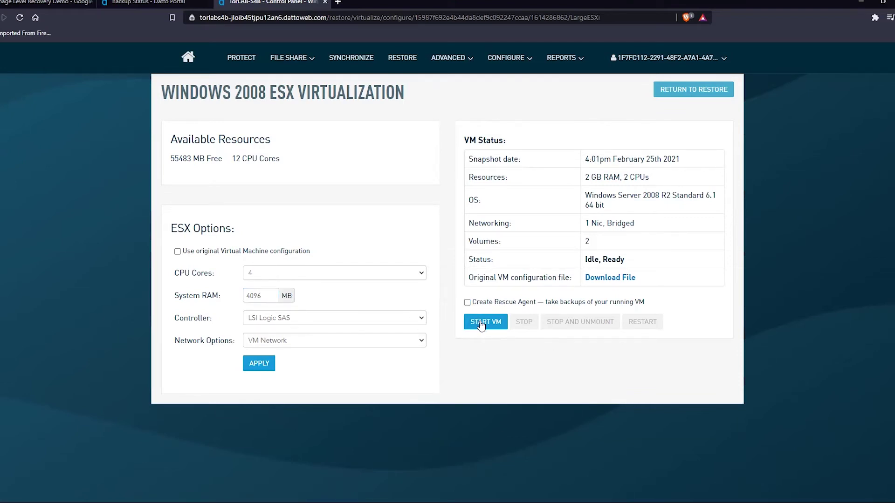
Boot the Server-2008 VM on ESX until it reaches the Windows logon prompt
{"action": "left_click", "coordinate": [482, 324]}
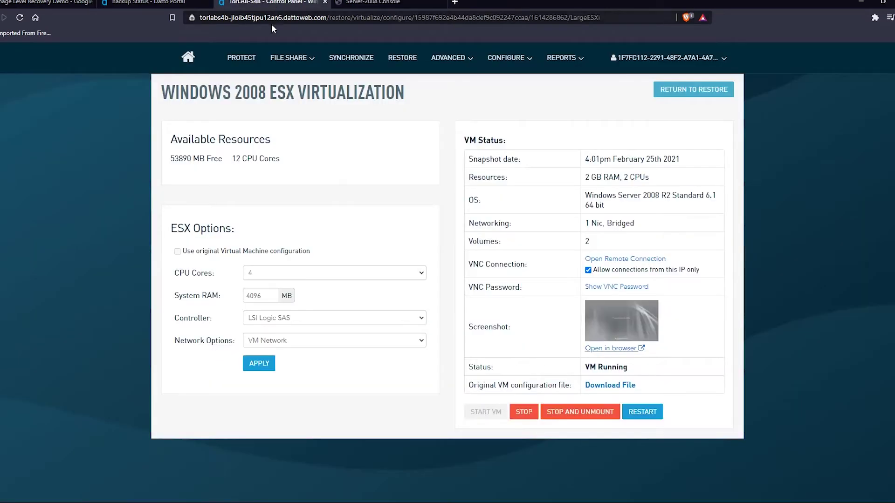
Back on the Restore page, start an ESX Upload restore for Server-2008
{"action": "left_click", "coordinate": [393, 61]}
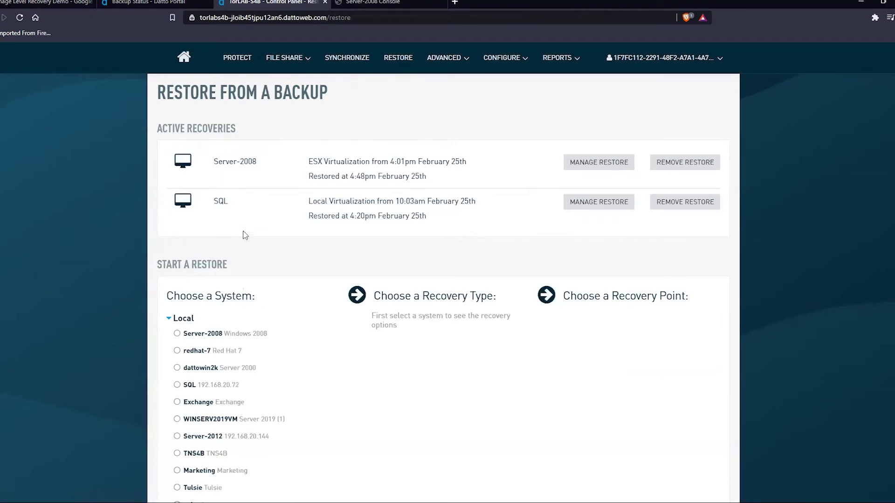
{"action": "scroll", "coordinate": [244, 235], "scroll_direction": "down", "scroll_amount": 2}
{"action": "left_click", "coordinate": [227, 261]}
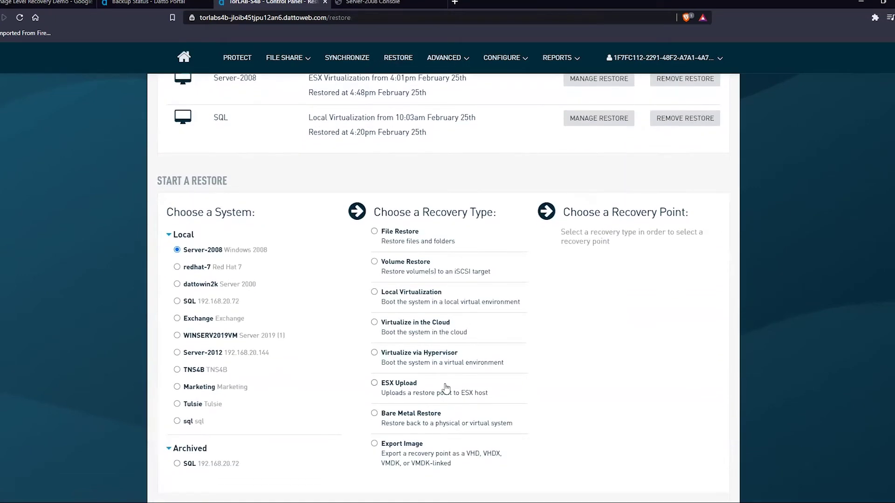
{"action": "left_click", "coordinate": [408, 387]}
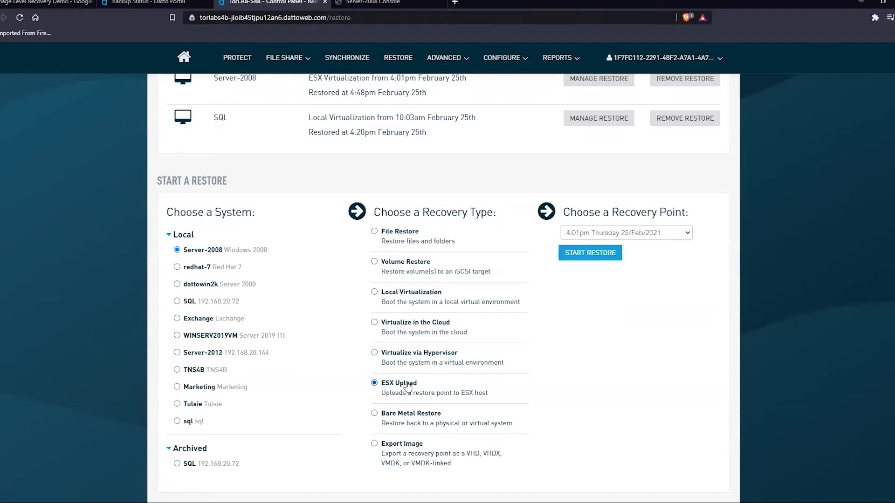
{"action": "left_click", "coordinate": [603, 255]}
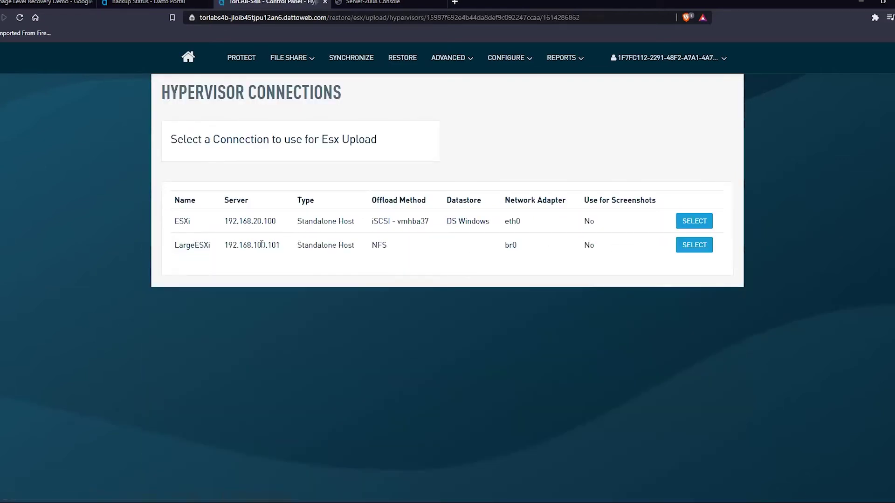
Use the LargeESXi connection for the upload, keeping the Core Systems datastore
{"action": "left_click_drag", "start_coordinate": [178, 246], "coordinate": [215, 252]}
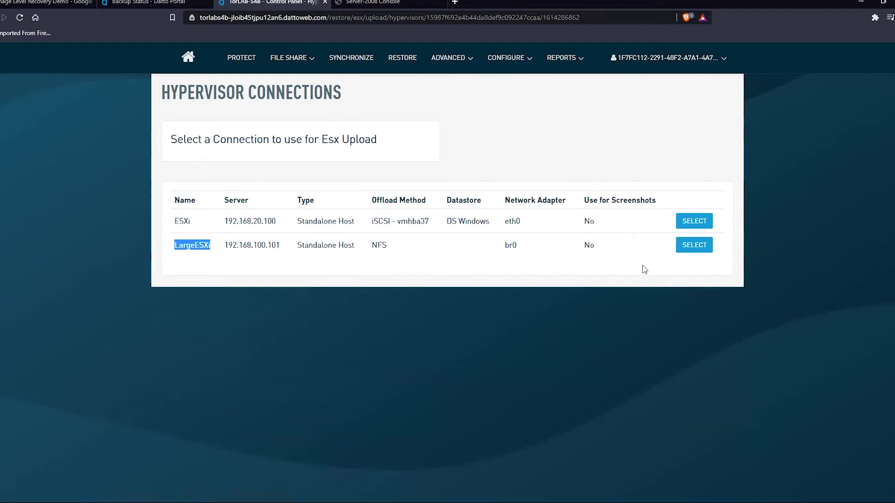
{"action": "left_click", "coordinate": [700, 253]}
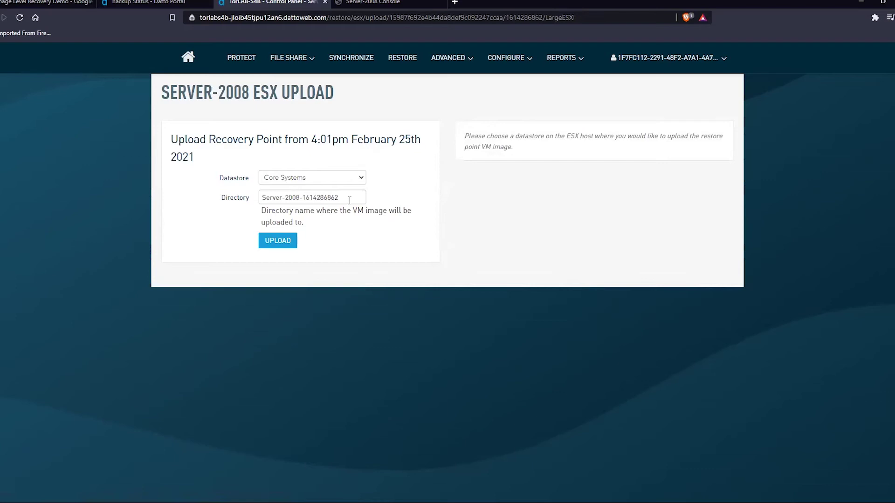
{"action": "left_click", "coordinate": [350, 185]}
{"action": "left_click", "coordinate": [376, 179]}
{"action": "left_click", "coordinate": [404, 60]}
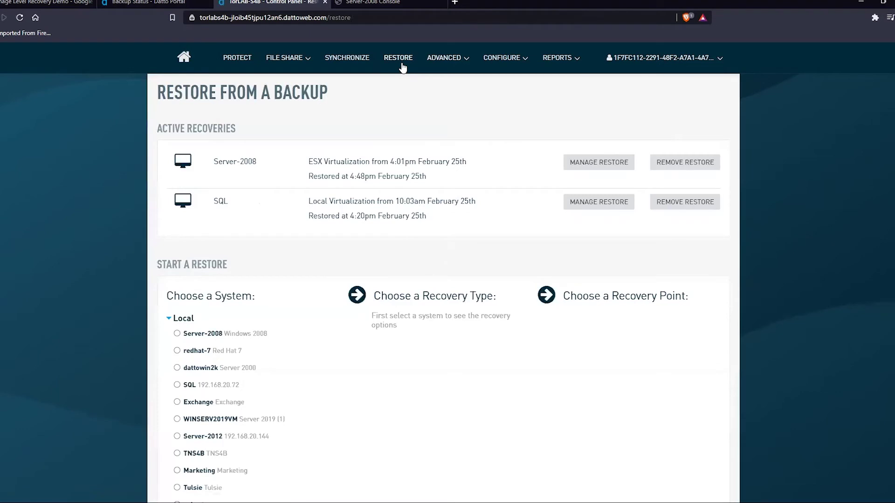
Start an Export Image restore for Server-2008
{"action": "scroll", "coordinate": [256, 246], "scroll_direction": "down", "scroll_amount": 2}
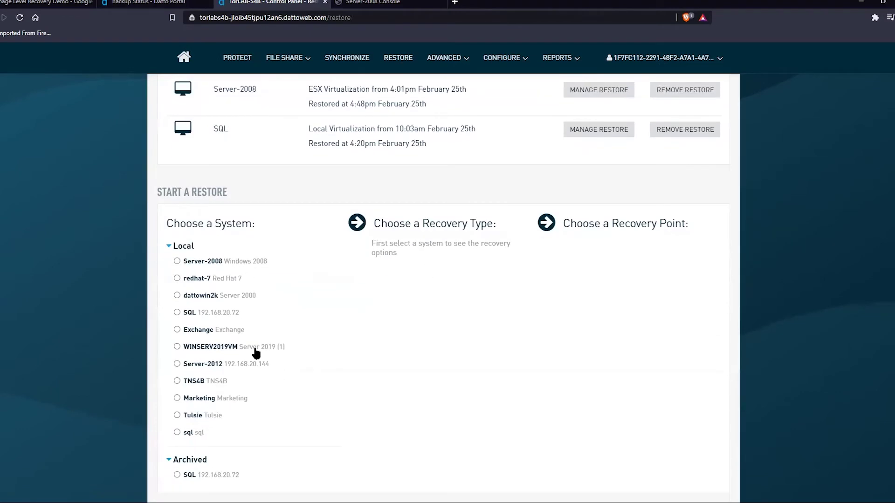
{"action": "left_click", "coordinate": [218, 263]}
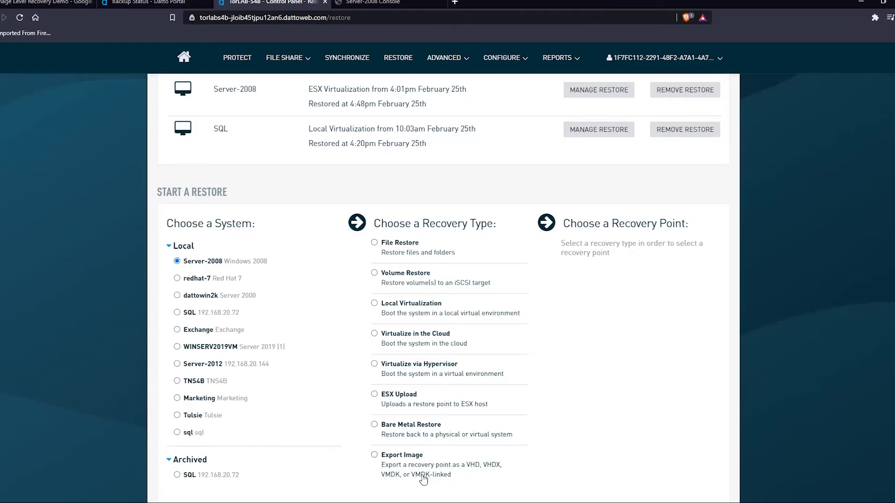
{"action": "left_click", "coordinate": [401, 456]}
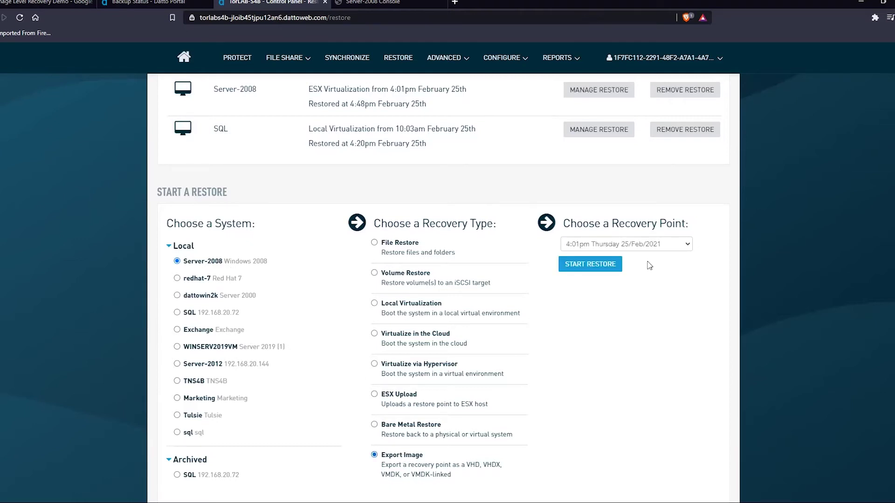
{"action": "left_click", "coordinate": [601, 266]}
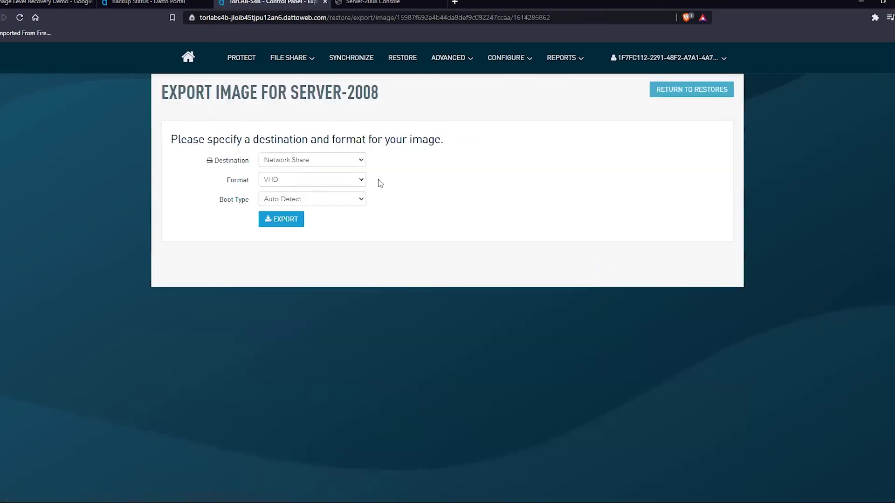
Set the export format to VHDX and the destination to Network Share
{"action": "left_click", "coordinate": [361, 181]}
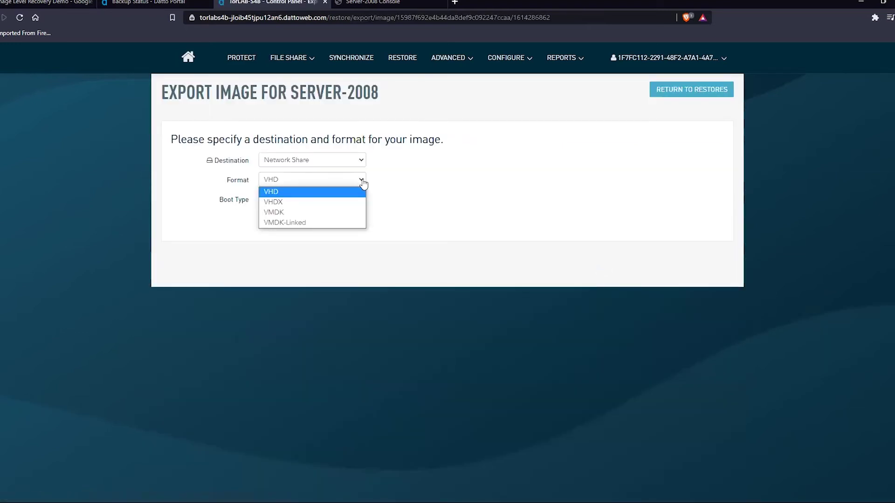
{"action": "left_click", "coordinate": [324, 203]}
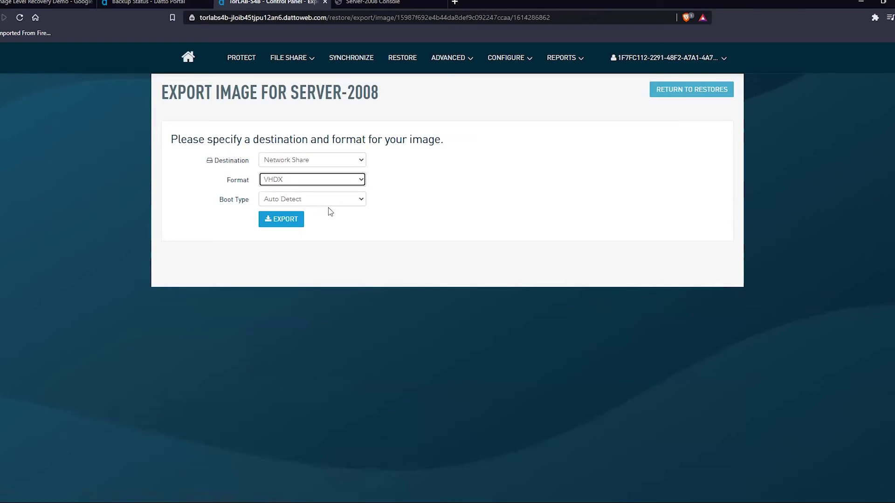
{"action": "left_click", "coordinate": [274, 160]}
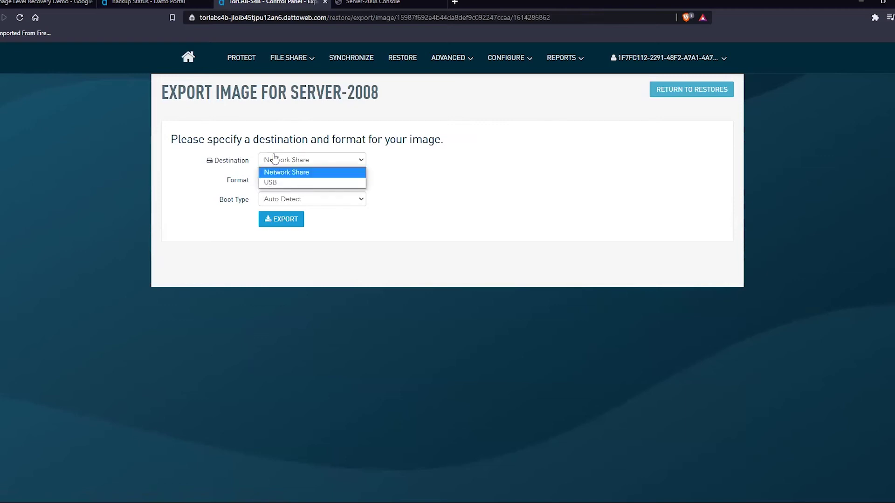
{"action": "left_click", "coordinate": [277, 182]}
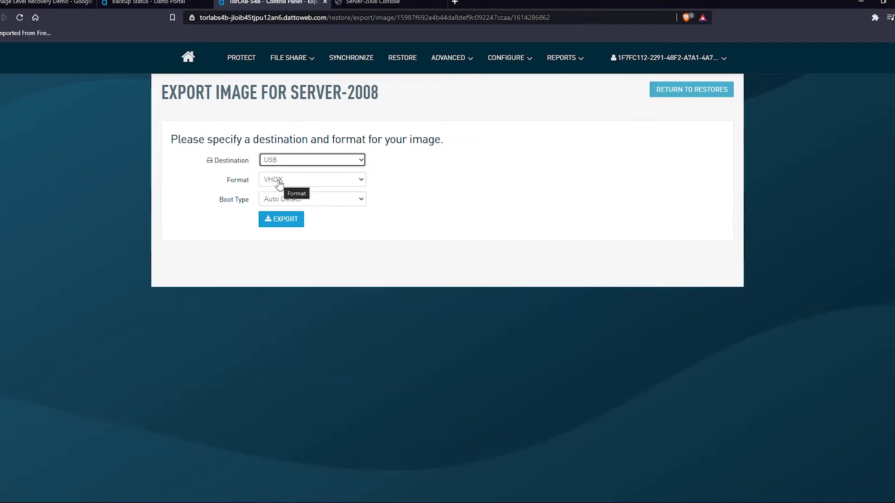
{"action": "left_click", "coordinate": [286, 162]}
{"action": "left_click", "coordinate": [285, 176]}
Export the Server-2008 VHDX, then highlight its CIFS/Samba share path and return to Restore
{"action": "left_click", "coordinate": [283, 224]}
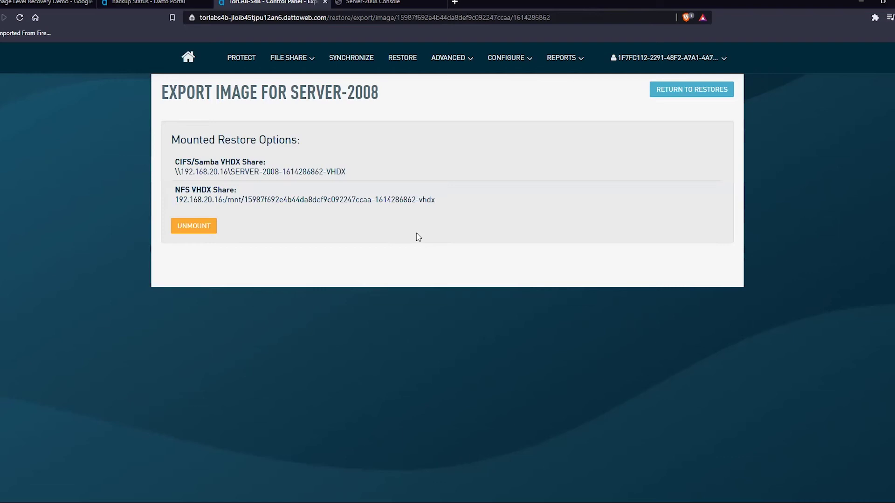
{"action": "left_click_drag", "start_coordinate": [349, 172], "coordinate": [176, 175]}
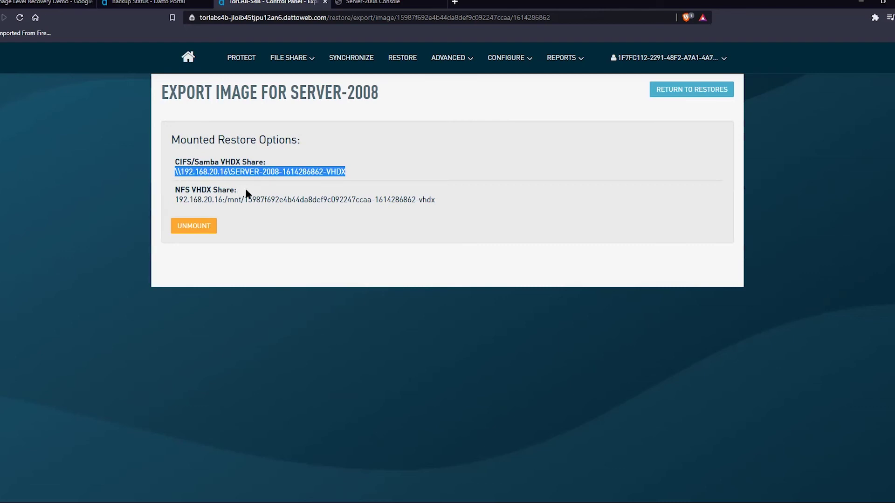
{"action": "left_click", "coordinate": [399, 60]}
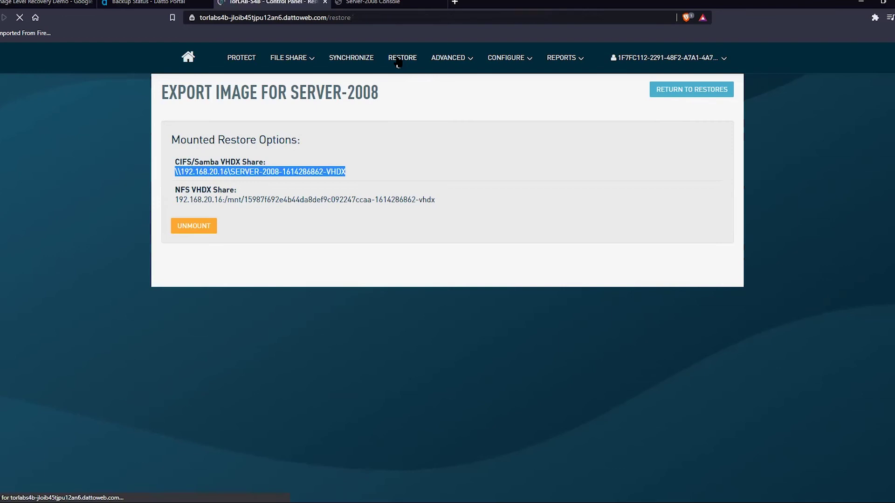
Choose Bare Metal Restore for Server-2008 and note the Datto Utilities ISO to download
{"action": "scroll", "coordinate": [344, 251], "scroll_direction": "down", "scroll_amount": 4}
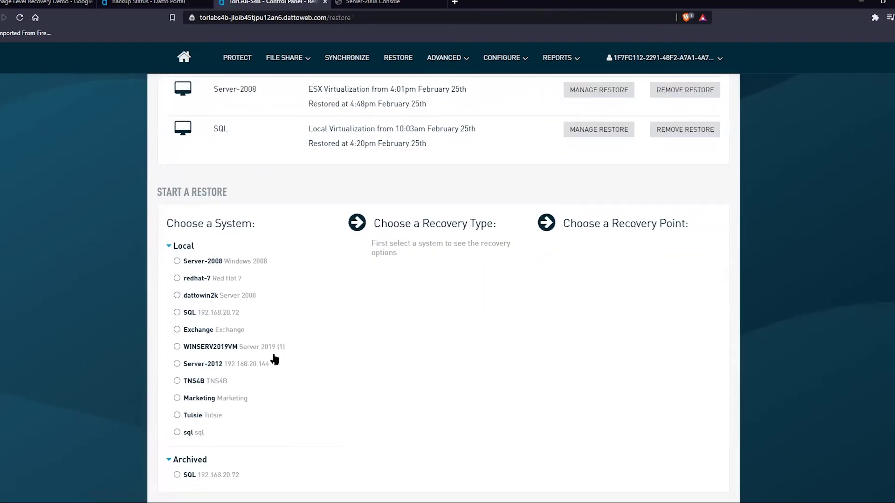
{"action": "left_click", "coordinate": [214, 263]}
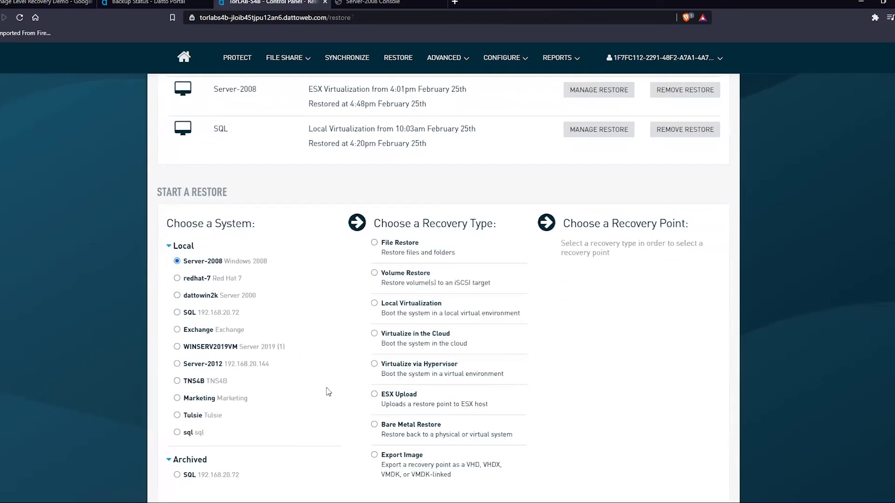
{"action": "left_click", "coordinate": [396, 426]}
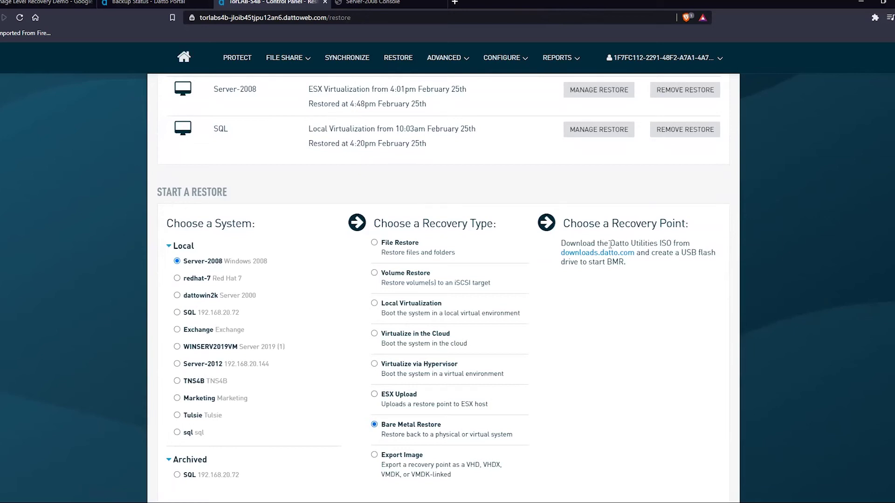
{"action": "left_click_drag", "start_coordinate": [610, 244], "coordinate": [672, 243]}
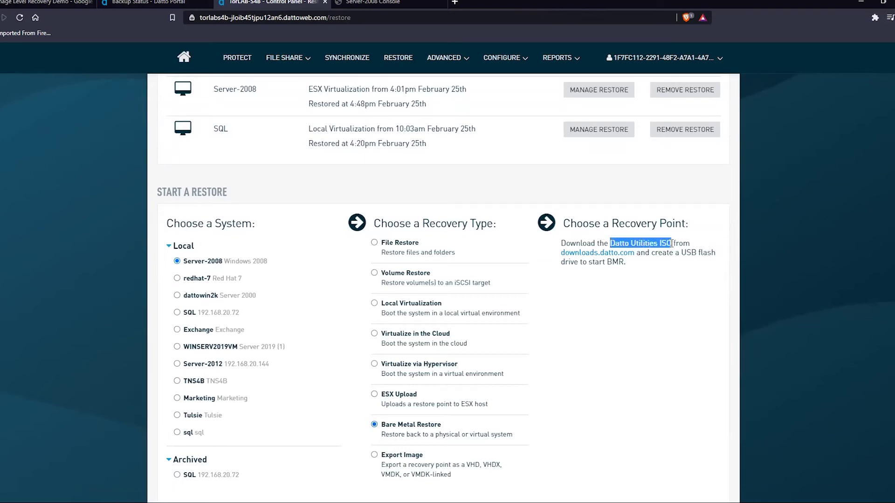